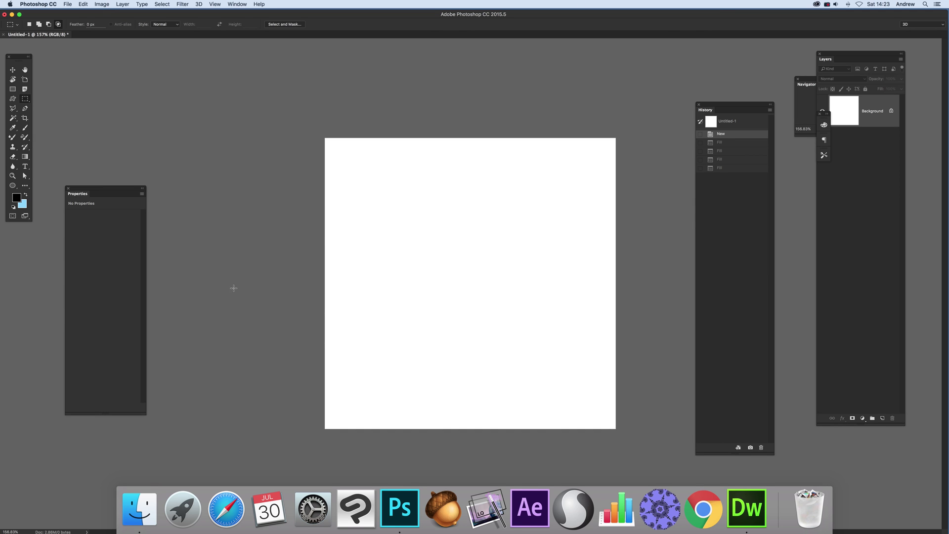
# Step: Activate the Custom Shape tool in Shape mode so the fill colour choices show
pyautogui.click(13, 99)
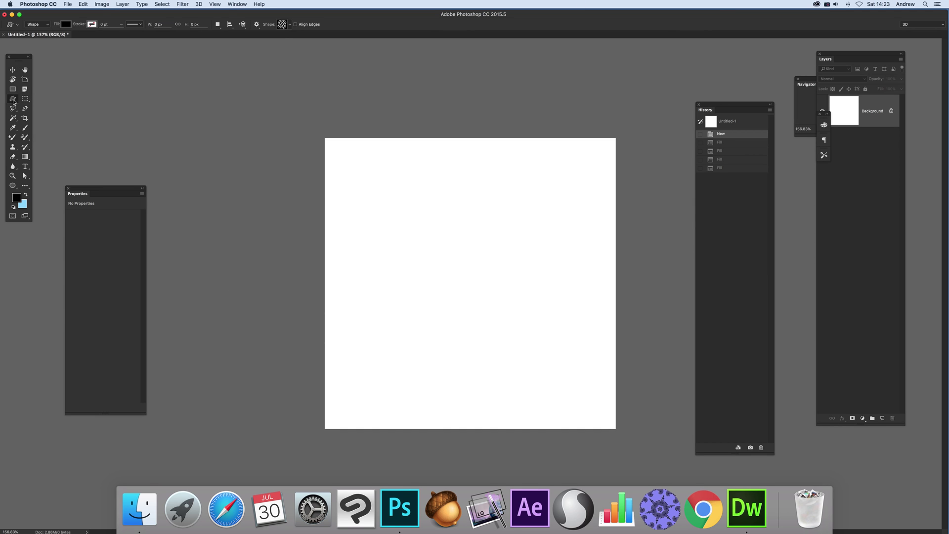
pyautogui.click(63, 24)
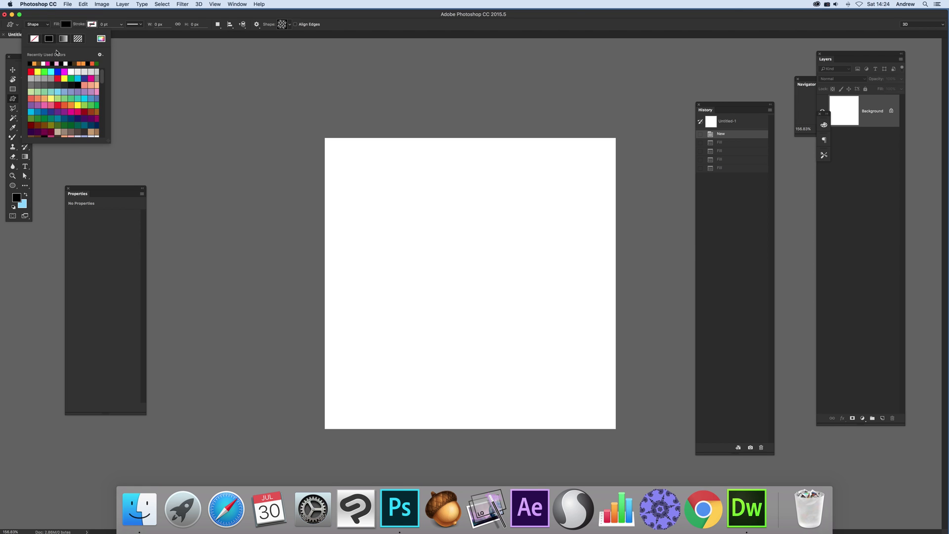
# Step: Set the shape fill to red and choose the swirled knot ornament shape
pyautogui.click(31, 71)
pyautogui.click(114, 17)
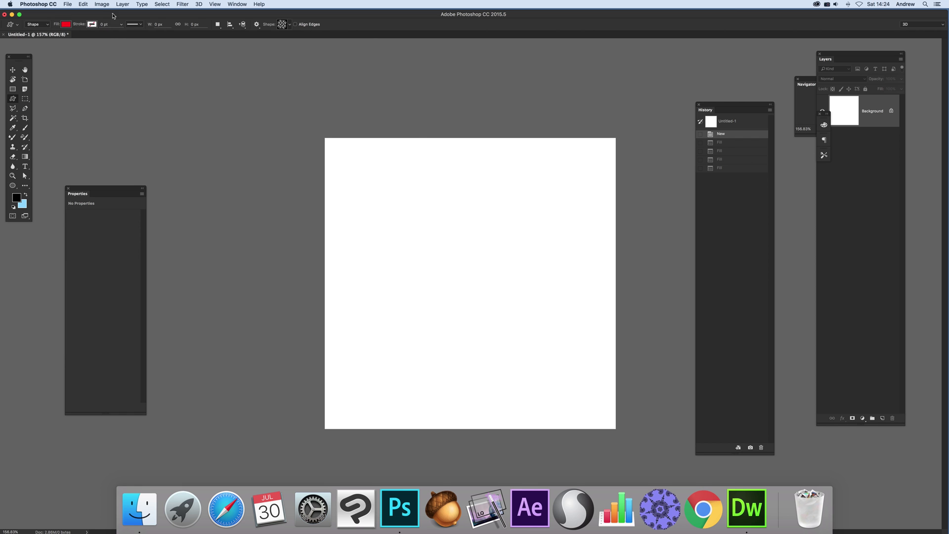
pyautogui.click(287, 25)
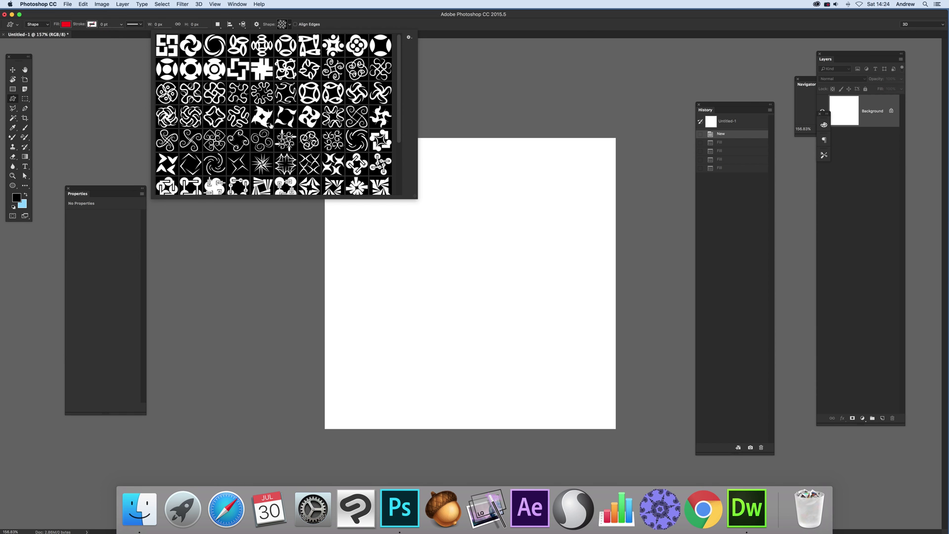
pyautogui.scroll(-3, 270, 127)
pyautogui.scroll(3, 266, 127)
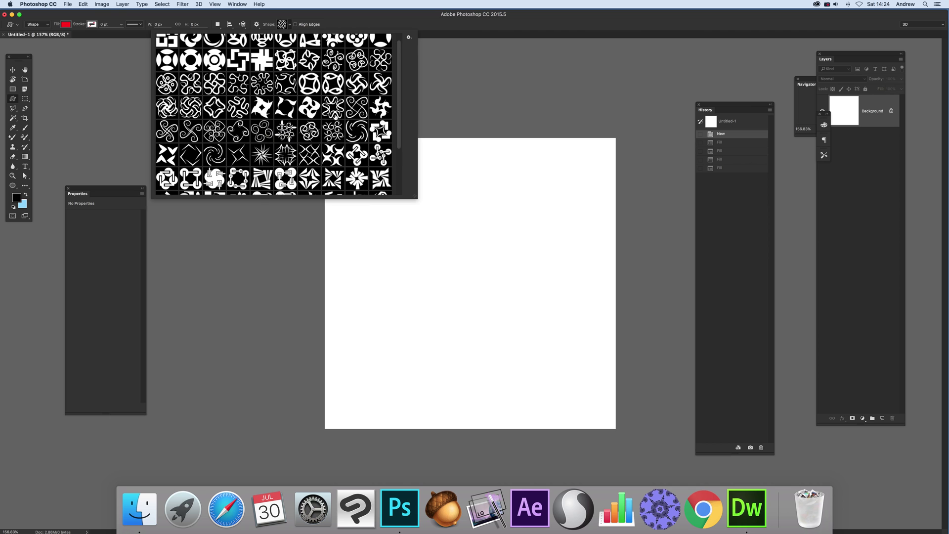
pyautogui.click(357, 107)
pyautogui.click(447, 29)
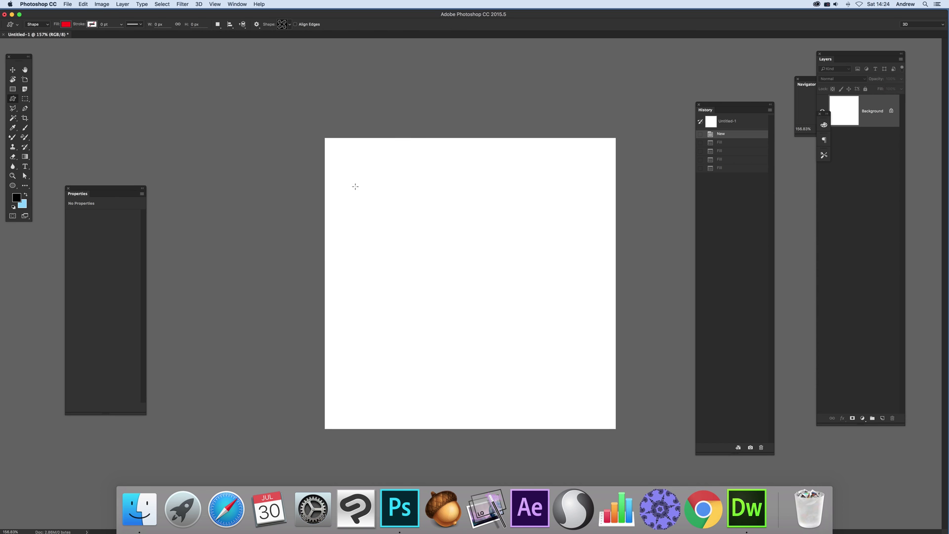
# Step: Draw the red knot shape on the canvas and delete the white Background layer
pyautogui.moveTo(352, 179); pyautogui.dragTo(516, 329)
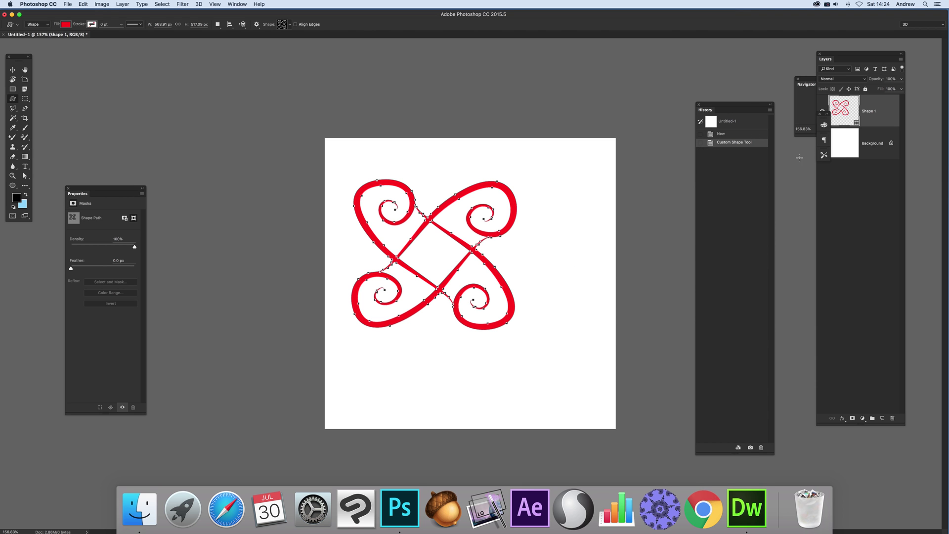
pyautogui.click(870, 145)
pyautogui.click(892, 419)
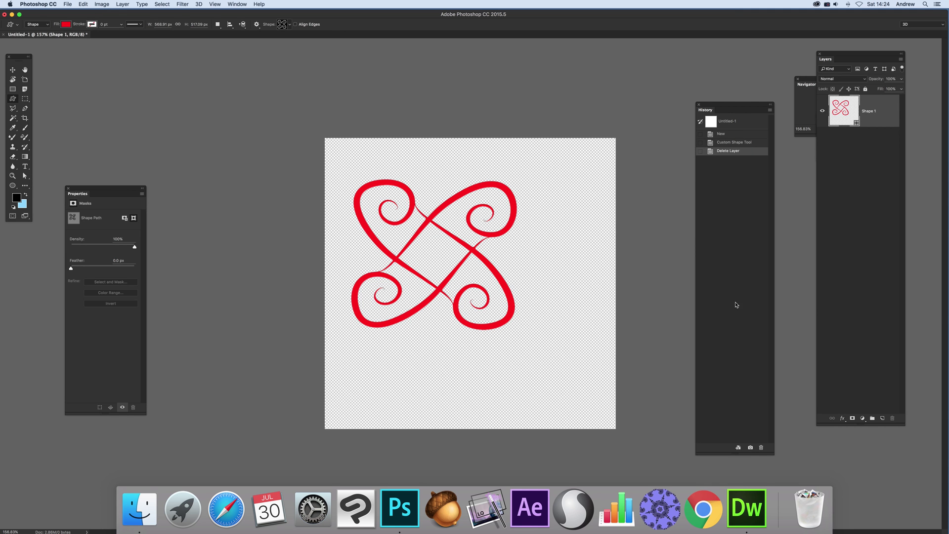
# Step: Free Transform the knot smaller and reposition it toward the upper-left, then commit
pyautogui.click(13, 70)
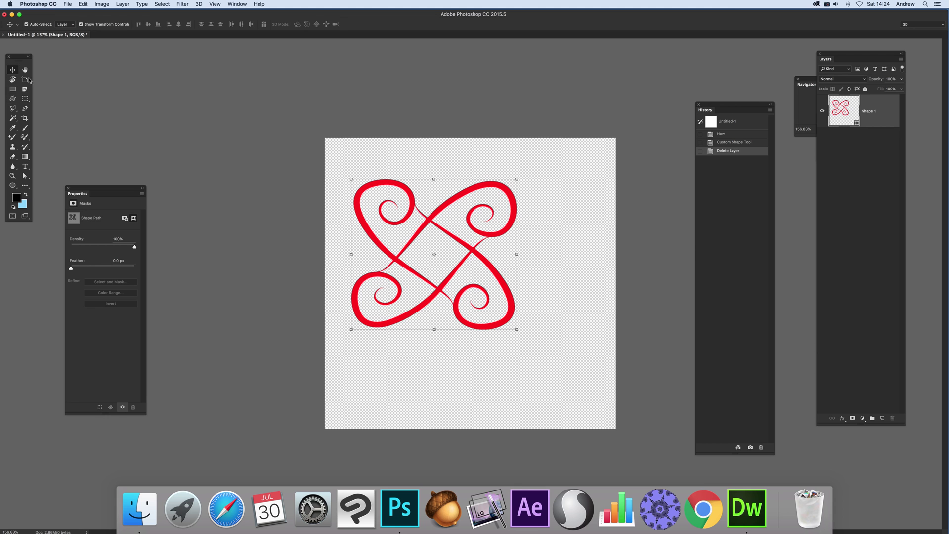
pyautogui.moveTo(516, 329); pyautogui.dragTo(456, 276)
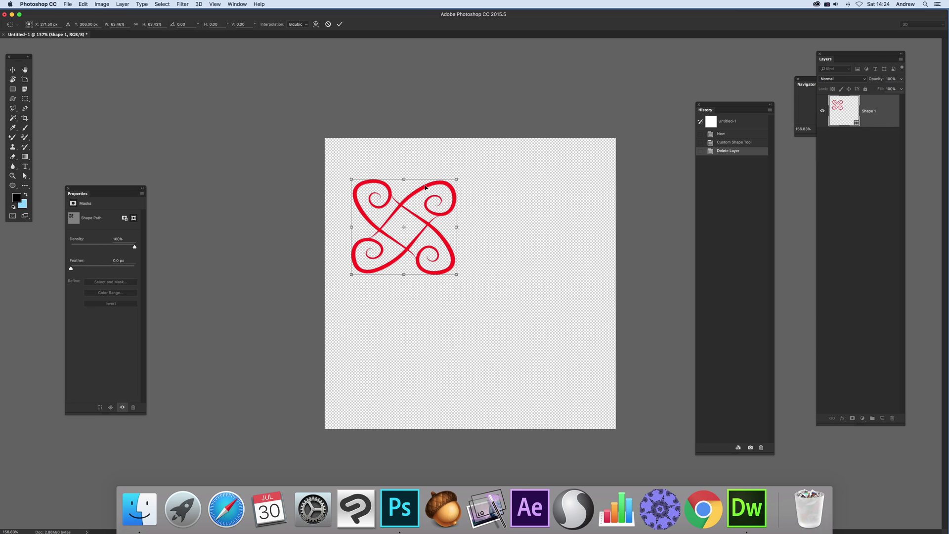
pyautogui.moveTo(433, 199); pyautogui.dragTo(448, 215)
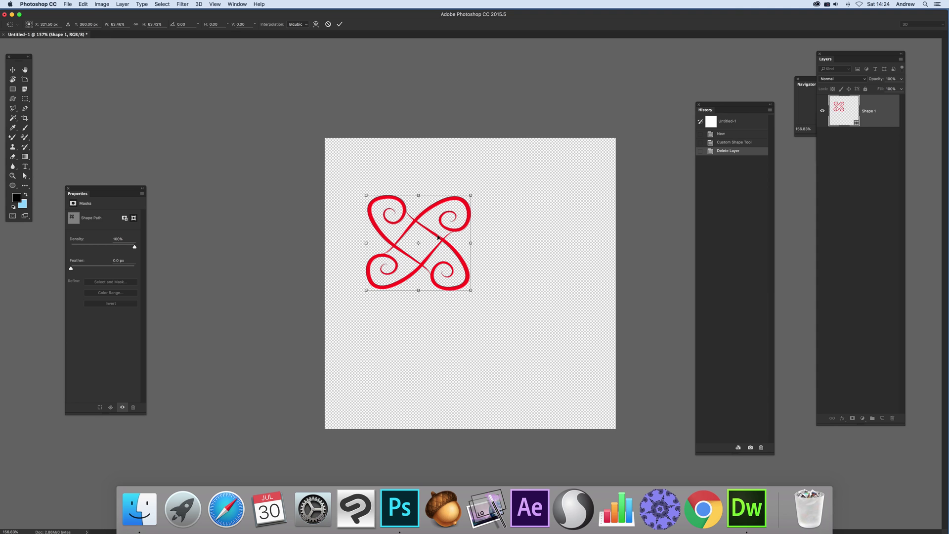
pyautogui.moveTo(472, 290); pyautogui.dragTo(467, 287)
pyautogui.press('Return')
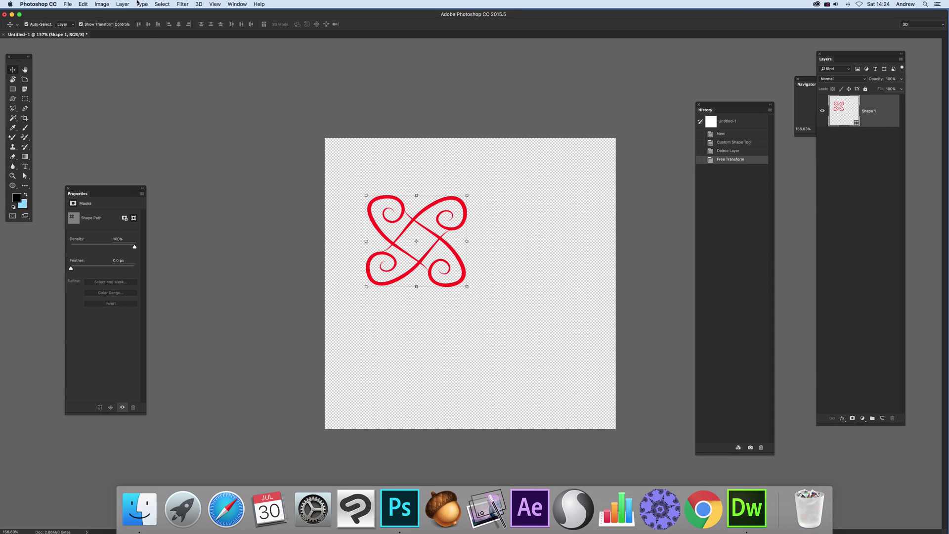
pyautogui.click(123, 4)
# Step: Give Shape 1 a Drop Shadow with 85% opacity and 9% spread
pyautogui.moveTo(148, 71)
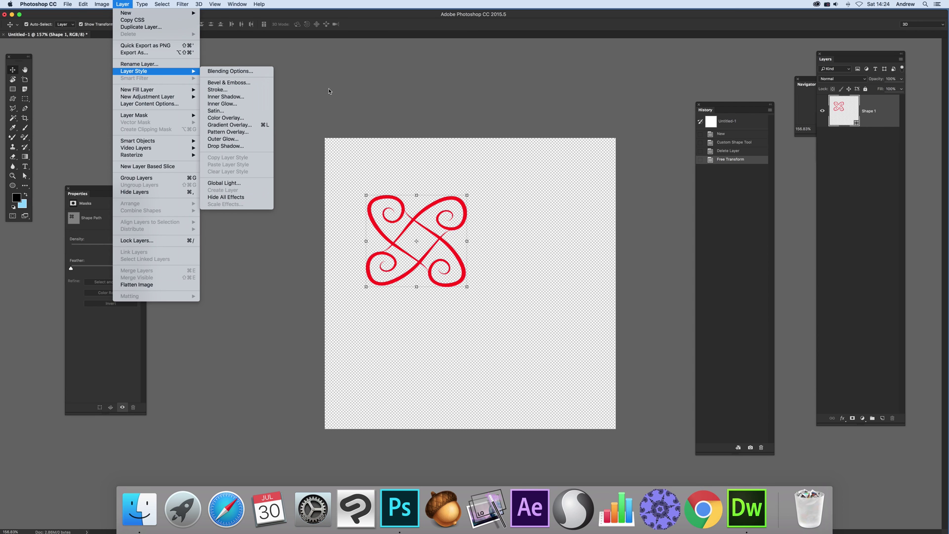
pyautogui.click(224, 147)
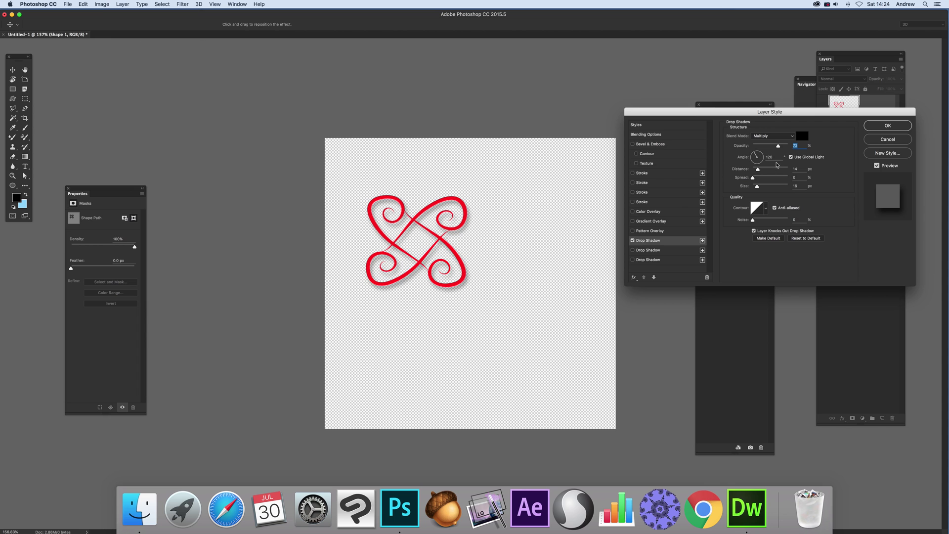
pyautogui.moveTo(783, 147); pyautogui.dragTo(783, 146)
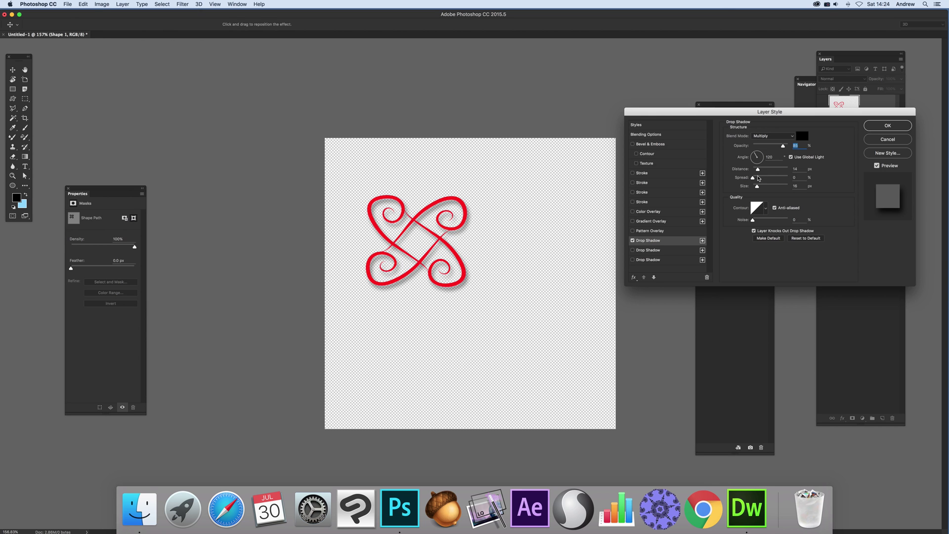
pyautogui.moveTo(752, 178); pyautogui.dragTo(759, 186)
pyautogui.click(888, 126)
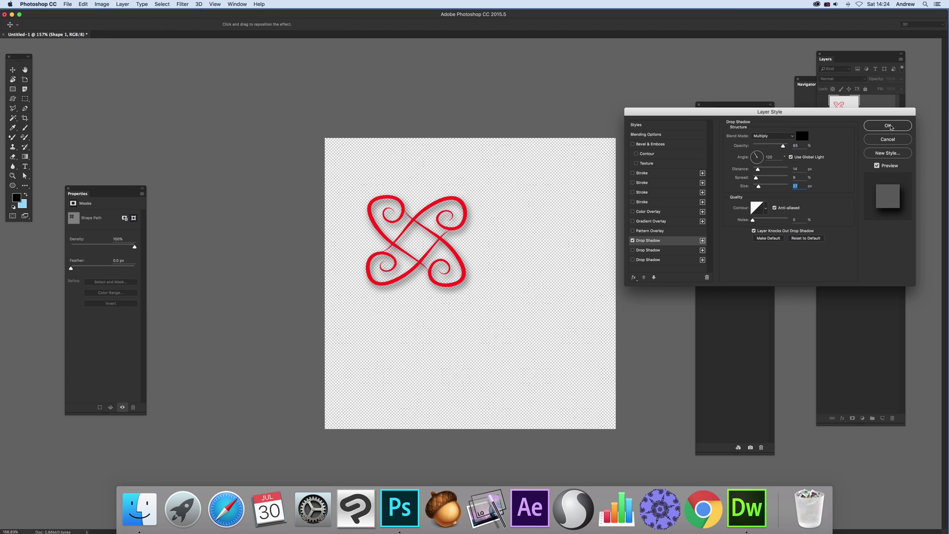
# Step: Marquee-select around the shadowed knot and define it as the new pattern 'Pattern 2'
pyautogui.click(24, 99)
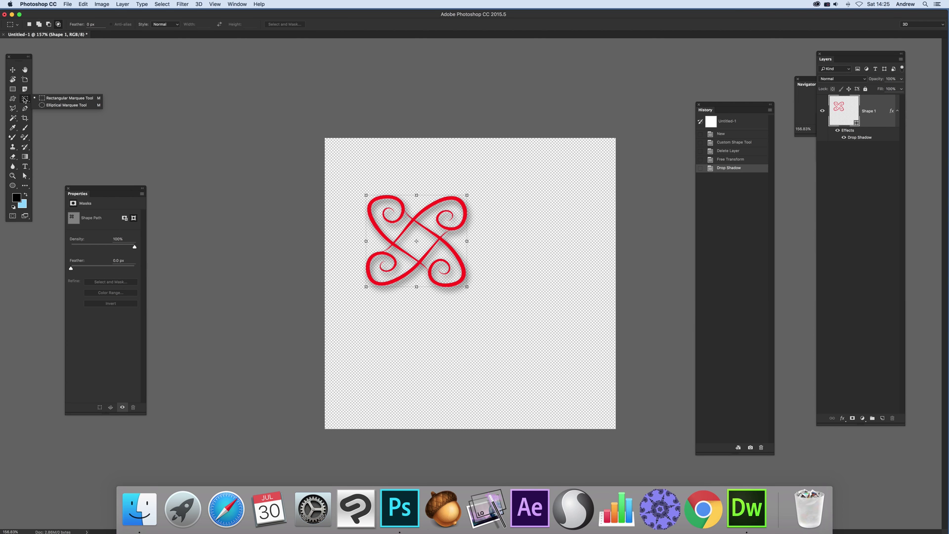
pyautogui.click(50, 100)
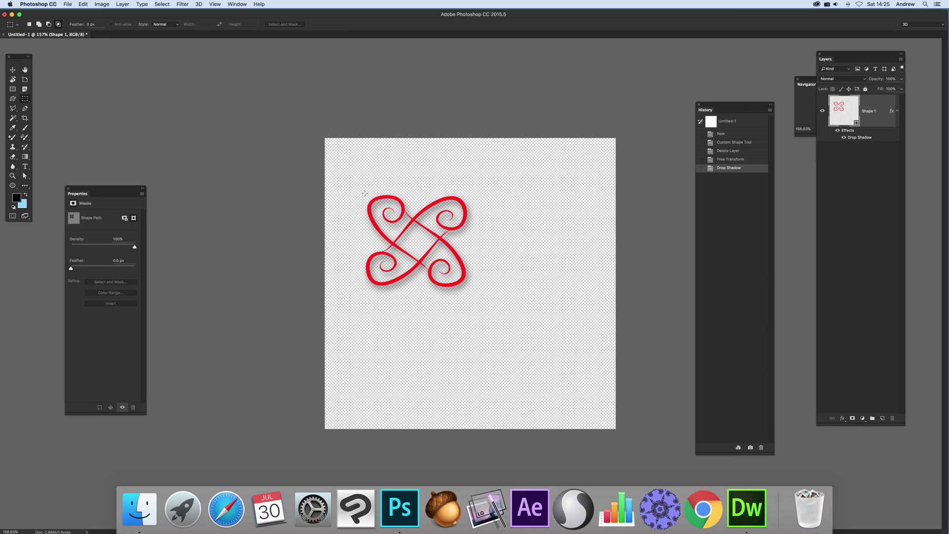
pyautogui.moveTo(353, 188); pyautogui.dragTo(481, 300)
pyautogui.click(83, 4)
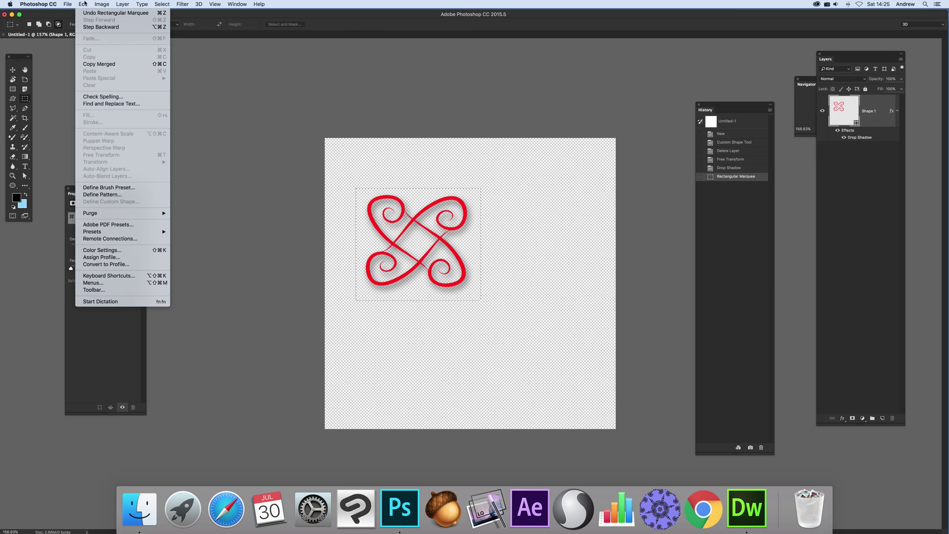
pyautogui.click(100, 194)
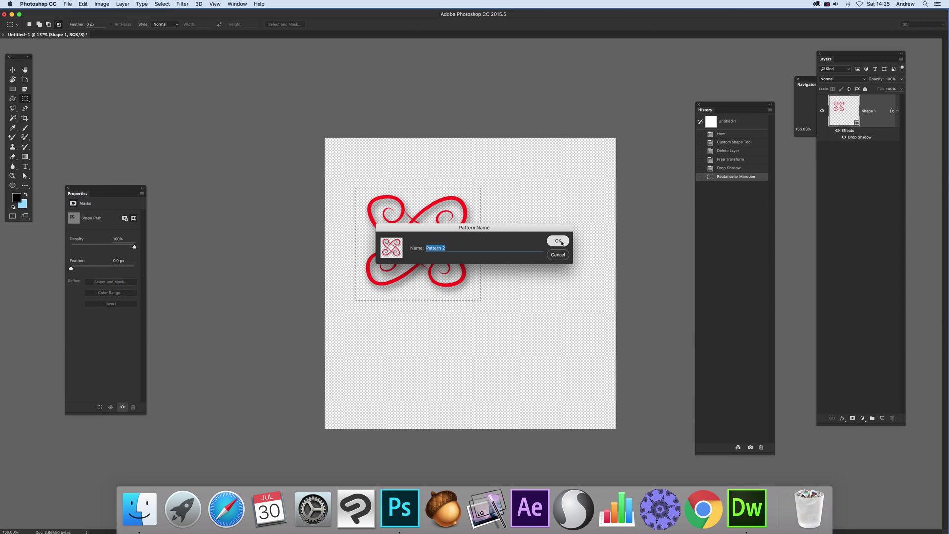
pyautogui.click(569, 237)
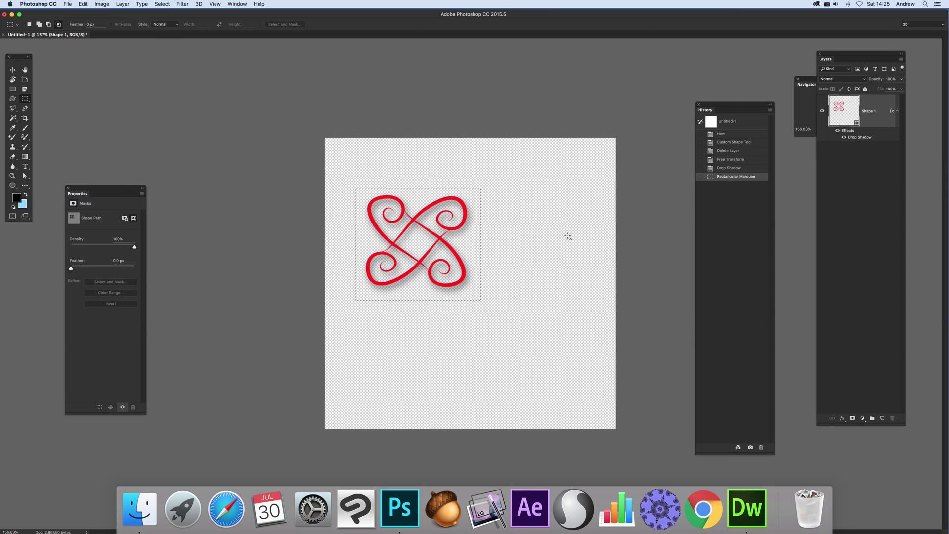
# Step: Revert the document to blank and open Fill with Contents set to Pattern
pyautogui.click(729, 134)
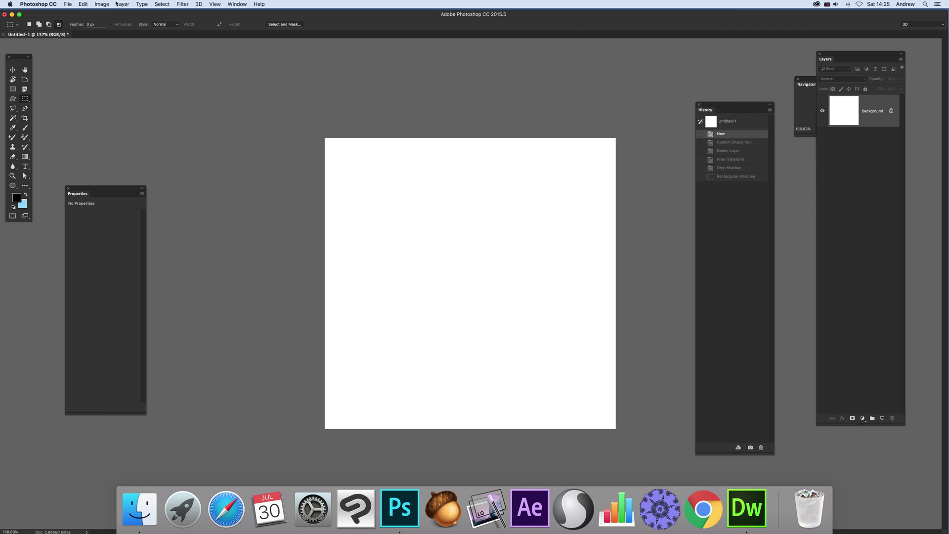
pyautogui.click(82, 4)
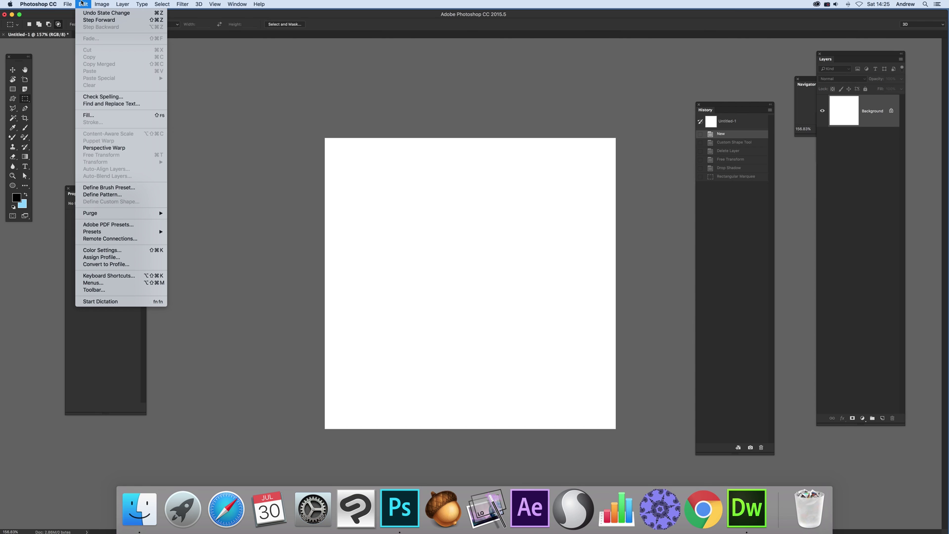
pyautogui.click(88, 116)
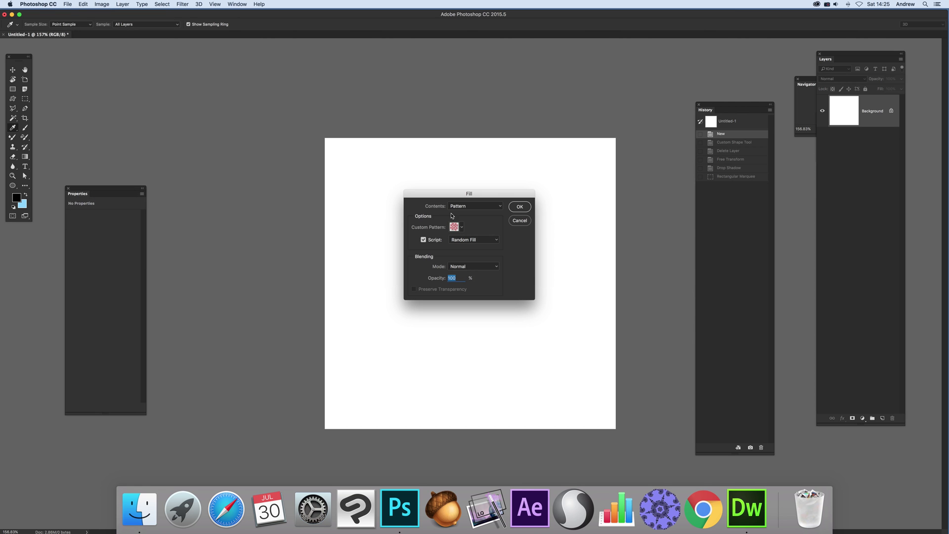
pyautogui.click(467, 206)
pyautogui.click(464, 205)
# Step: Pick the new knot pattern and run it with the Random Fill script
pyautogui.click(462, 228)
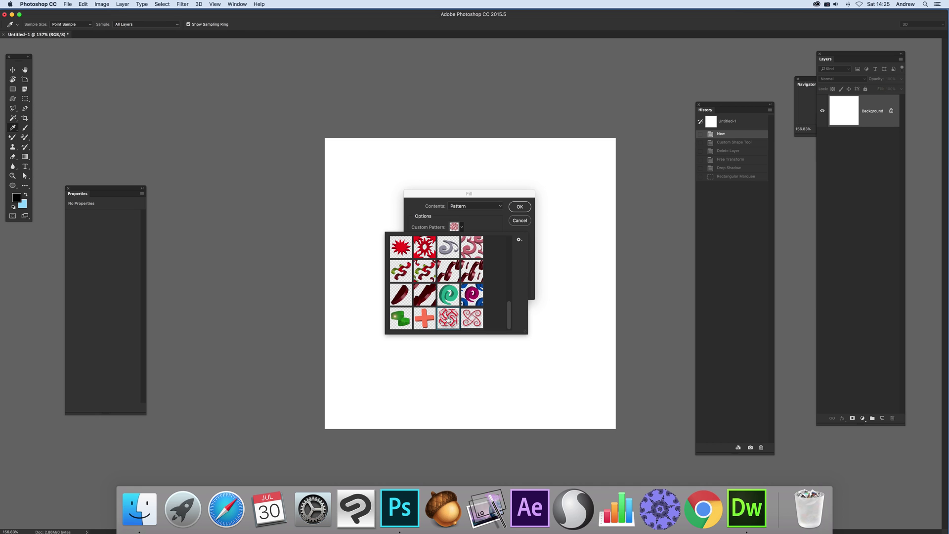
pyautogui.click(472, 322)
pyautogui.click(502, 198)
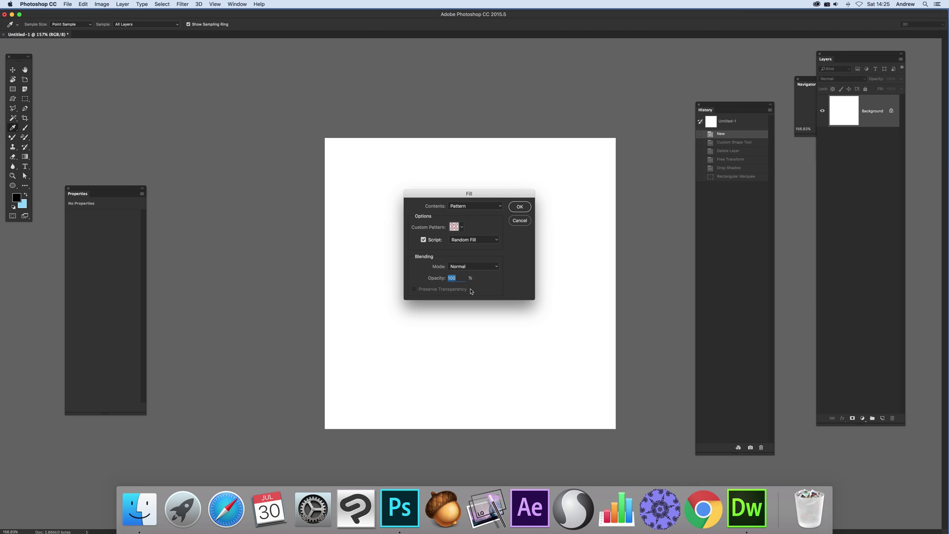
pyautogui.click(456, 225)
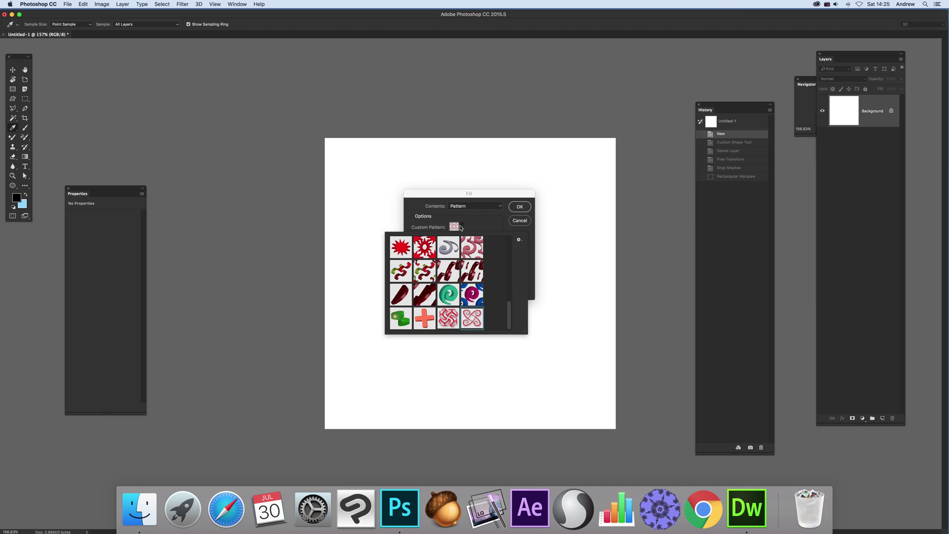
pyautogui.click(495, 198)
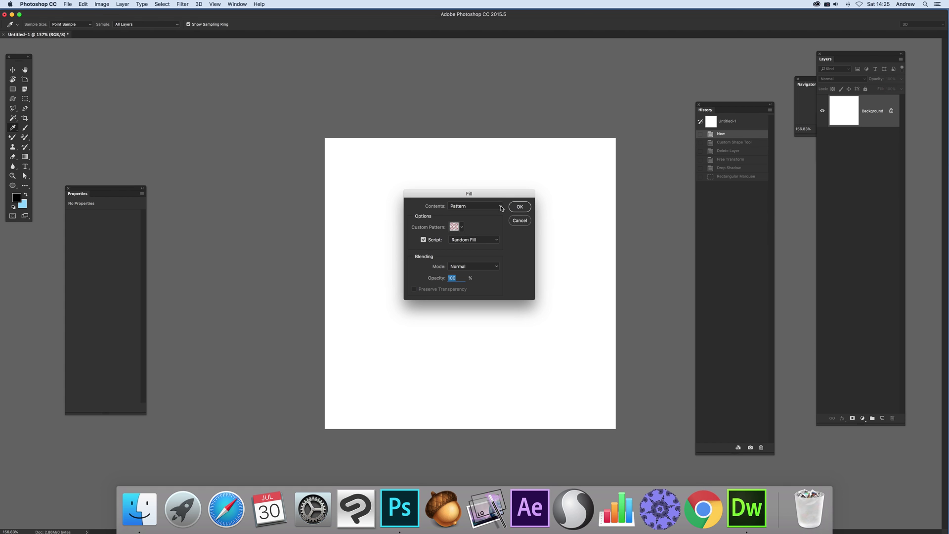
pyautogui.click(519, 208)
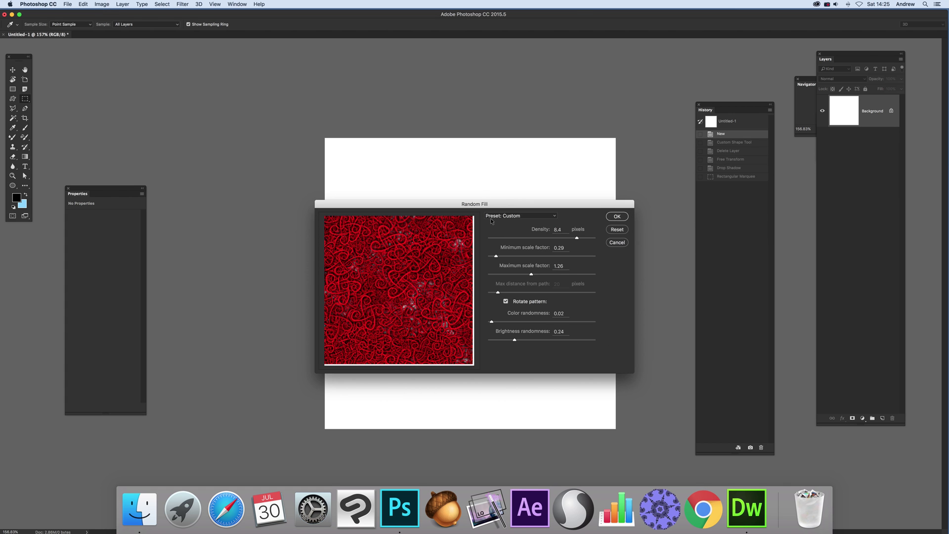
# Step: Apply Random Fill with density 7.9, minimum scale 0.39, colour randomness 0, brightness randomness 0.57
pyautogui.moveTo(472, 204); pyautogui.dragTo(483, 186)
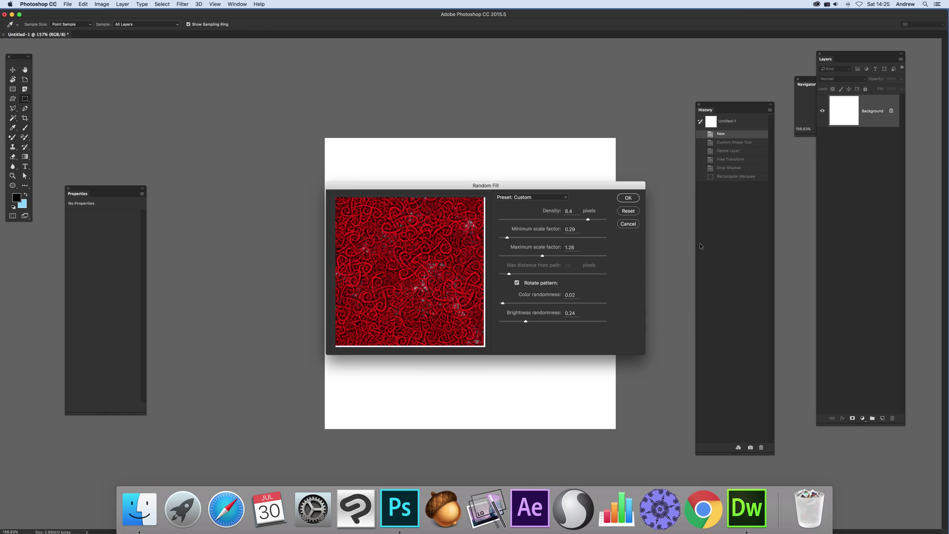
pyautogui.moveTo(588, 219)
pyautogui.mouseDown()
pyautogui.moveTo(600, 221)
pyautogui.moveTo(573, 223)
pyautogui.moveTo(582, 222)
pyautogui.mouseUp()
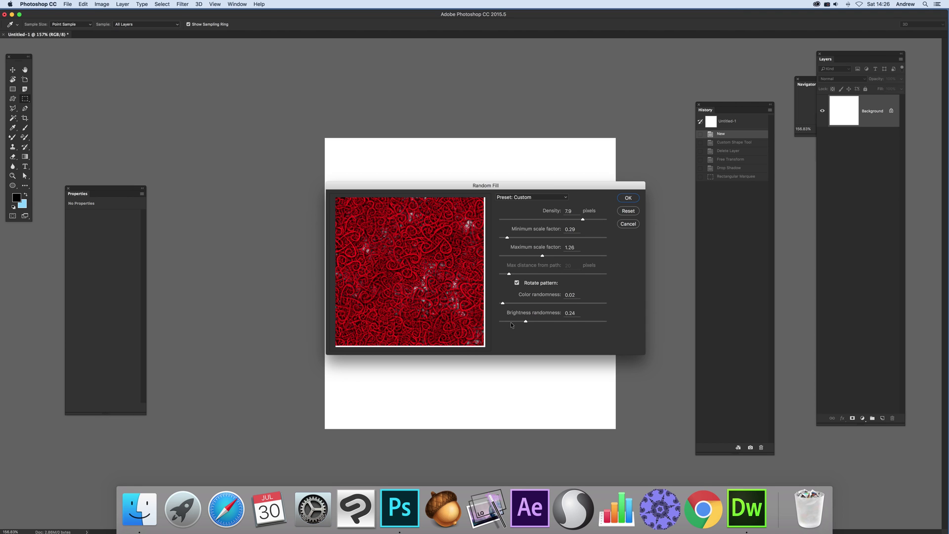
pyautogui.moveTo(526, 322); pyautogui.dragTo(560, 322)
pyautogui.moveTo(576, 303); pyautogui.dragTo(490, 304)
pyautogui.moveTo(521, 237); pyautogui.dragTo(510, 237)
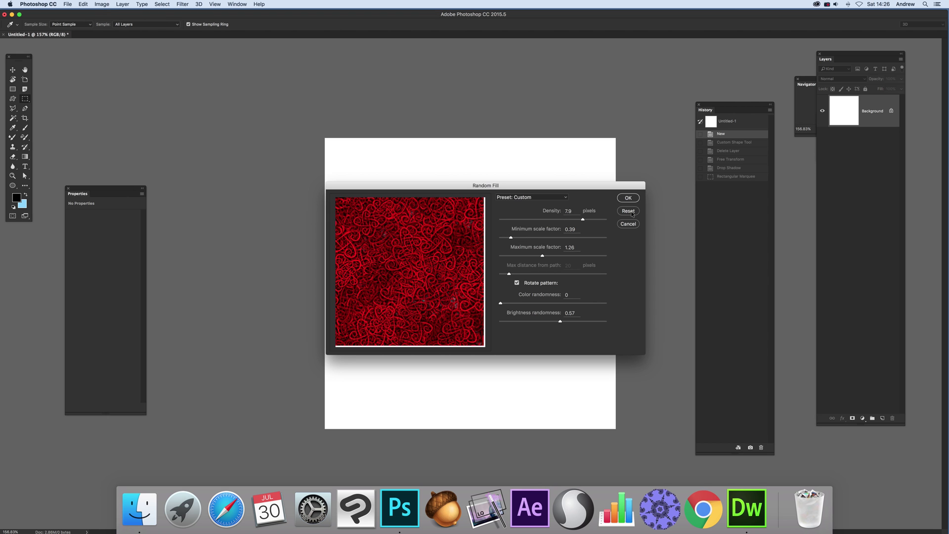
pyautogui.click(627, 197)
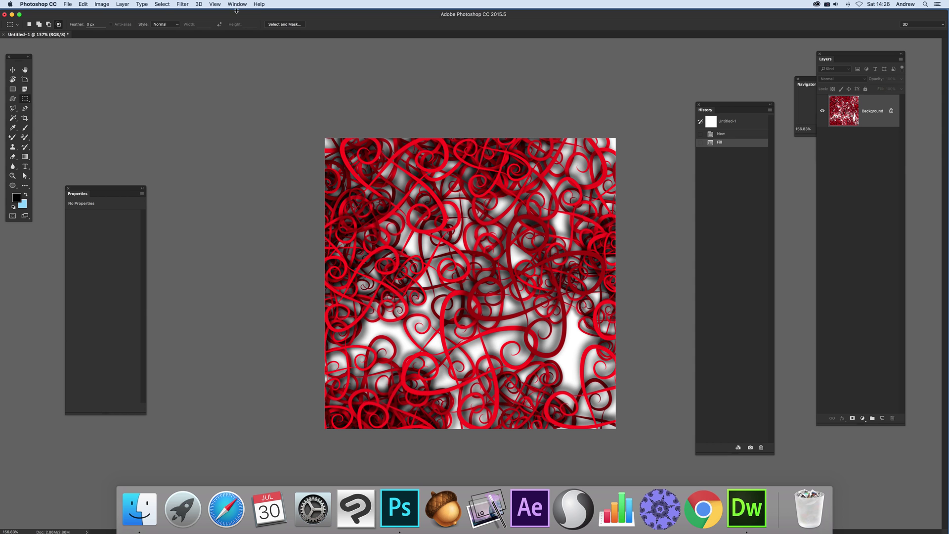
# Step: Run a second Random Fill pass at density 8.5 to pack the canvas with red knots
pyautogui.click(83, 4)
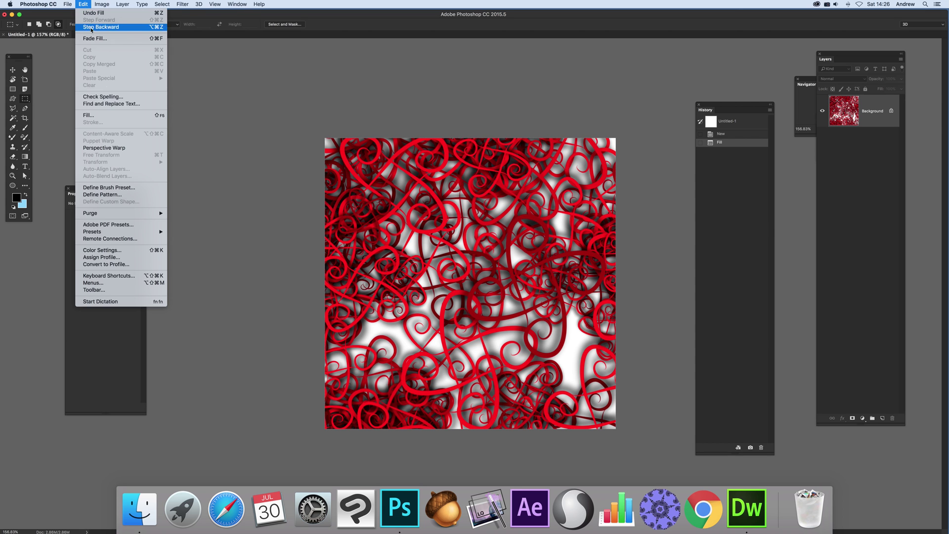
pyautogui.click(89, 115)
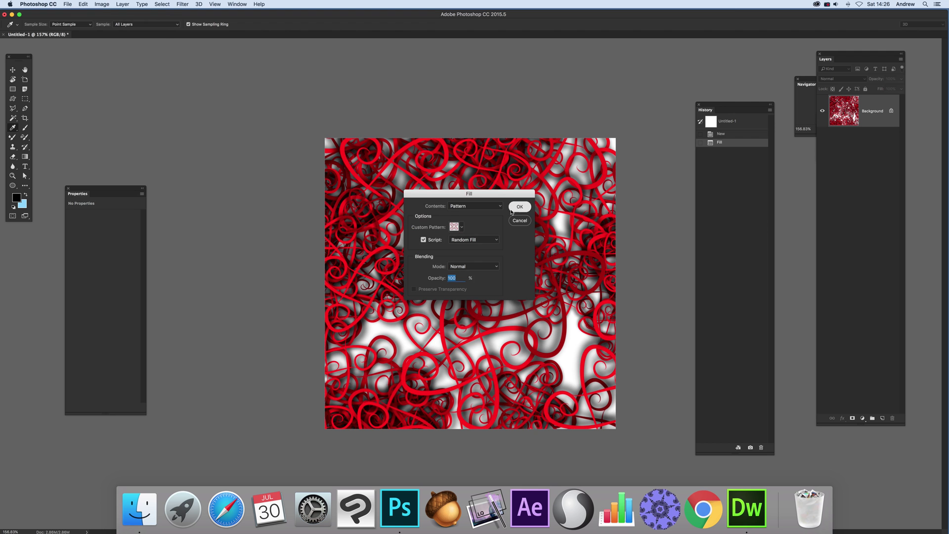
pyautogui.click(519, 206)
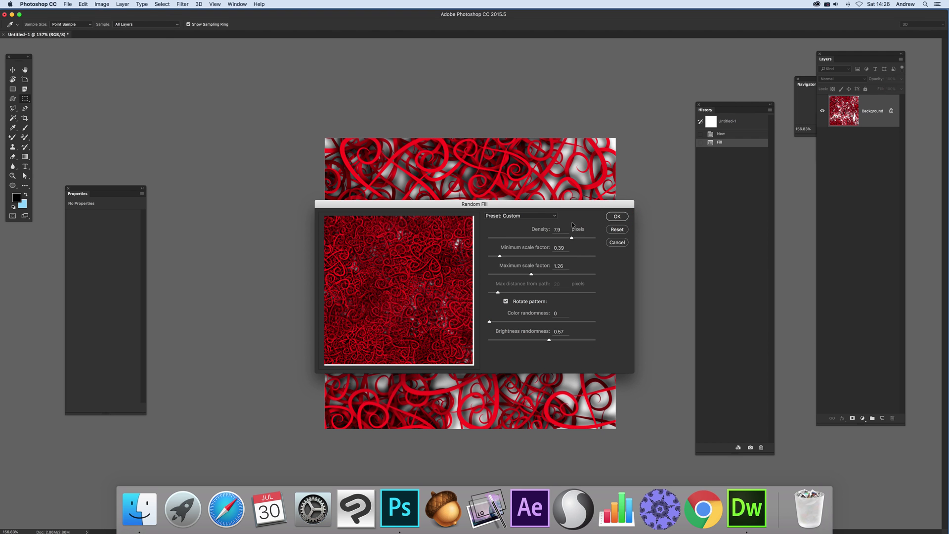
pyautogui.click(617, 216)
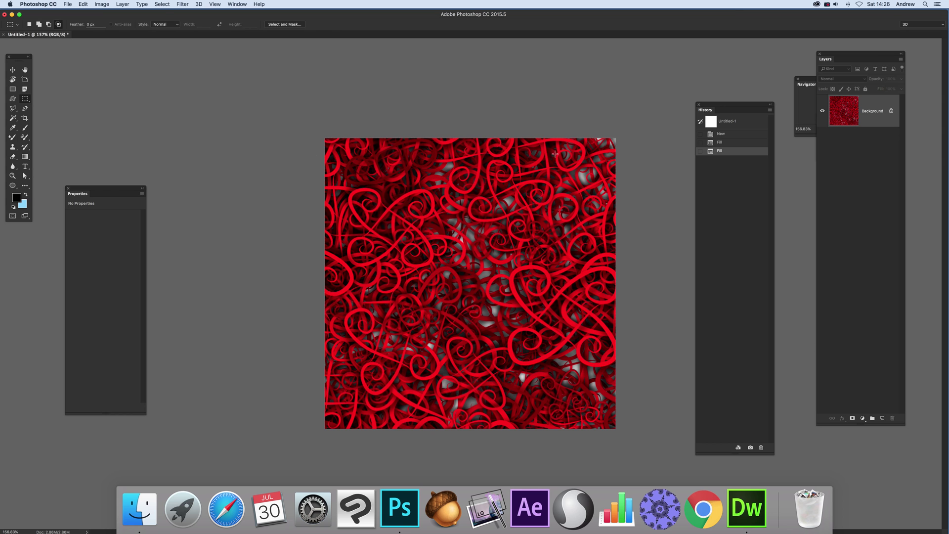
pyautogui.click(82, 4)
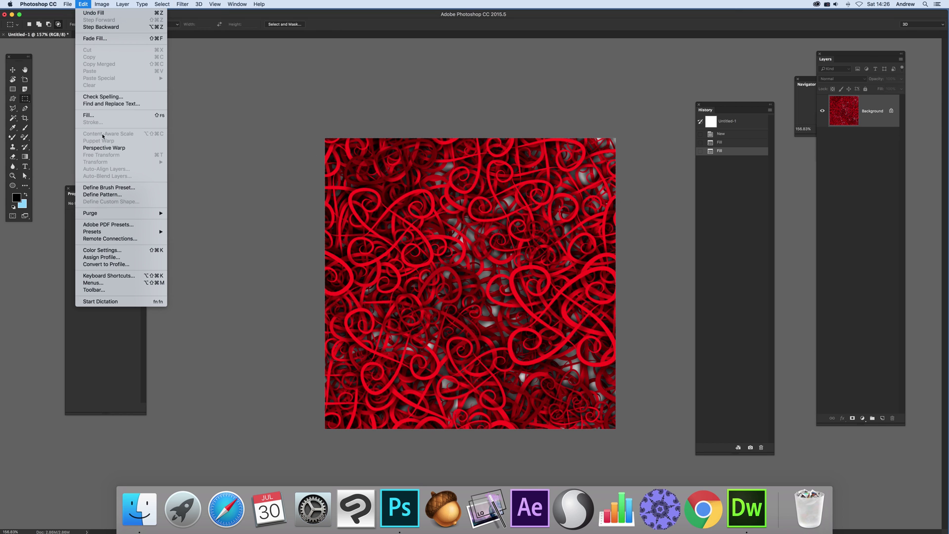
pyautogui.moveTo(102, 4)
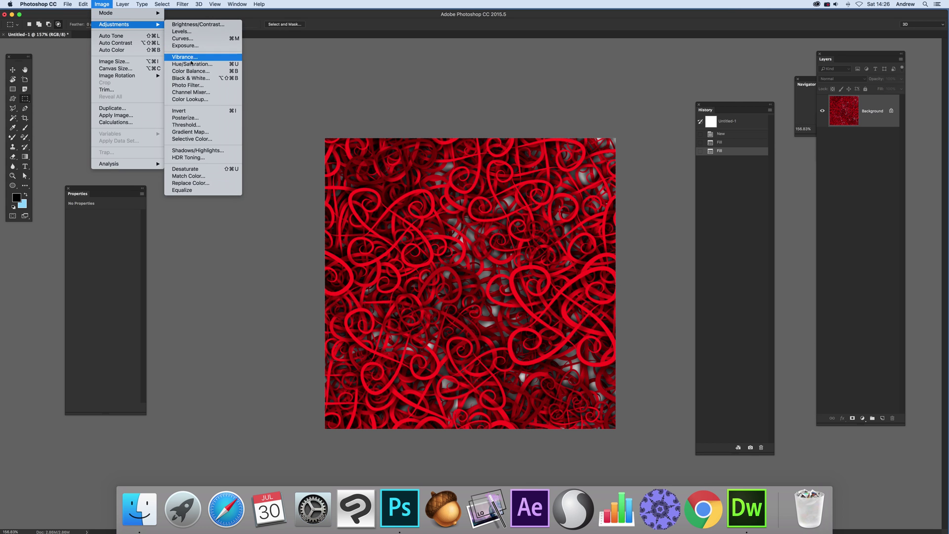
# Step: Shift the existing knots' hue to -44 with Hue/Saturation, turning them magenta
pyautogui.click(191, 63)
pyautogui.moveTo(682, 320); pyautogui.dragTo(667, 322)
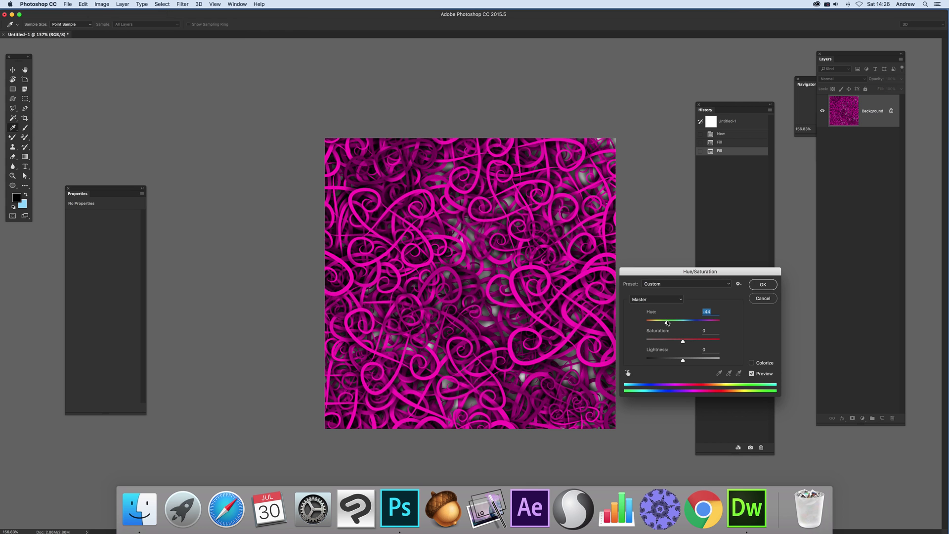
pyautogui.click(762, 285)
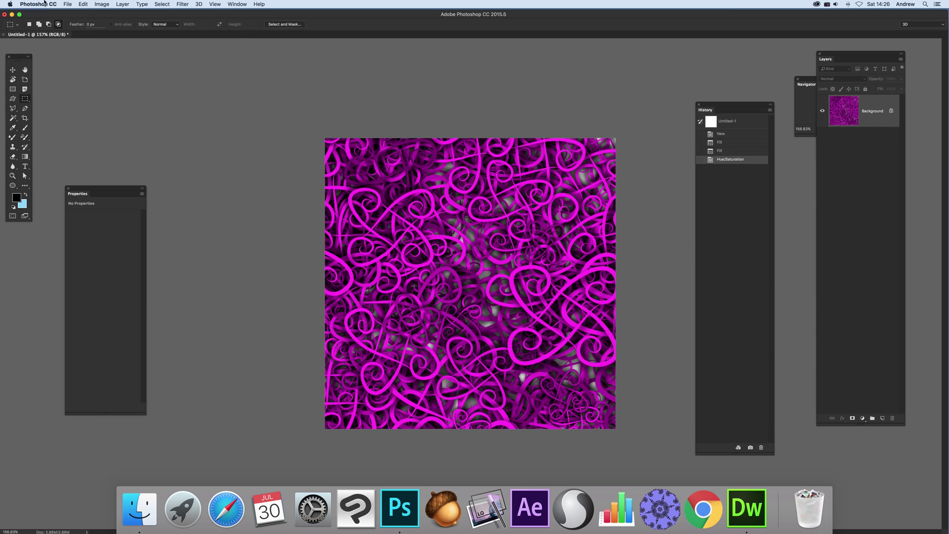
# Step: Scatter a fresh layer of red knots over them with another Random Fill pass
pyautogui.click(84, 4)
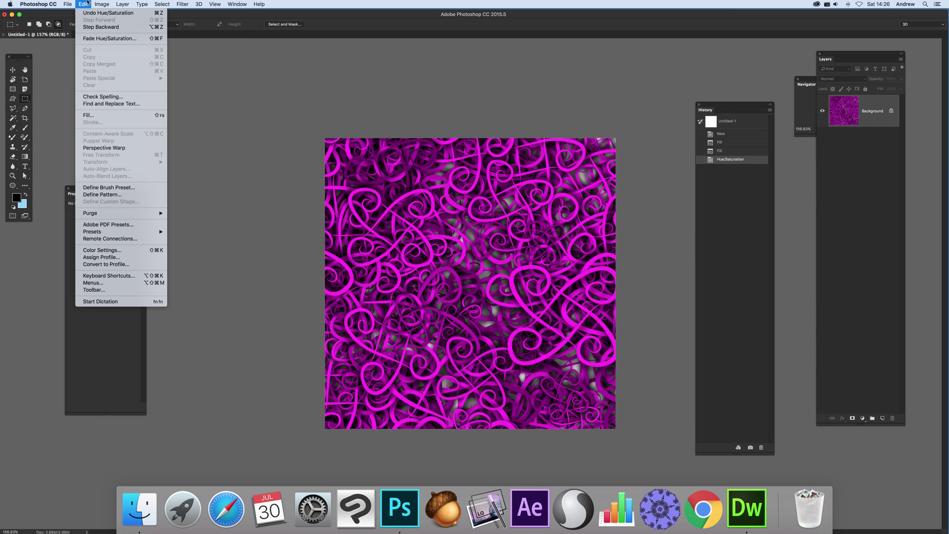
pyautogui.click(101, 115)
pyautogui.click(519, 207)
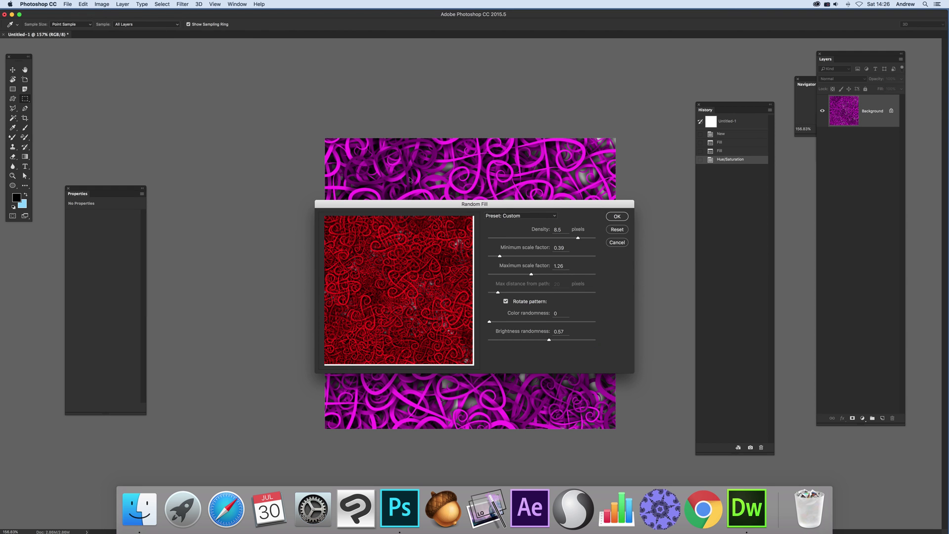
pyautogui.click(618, 216)
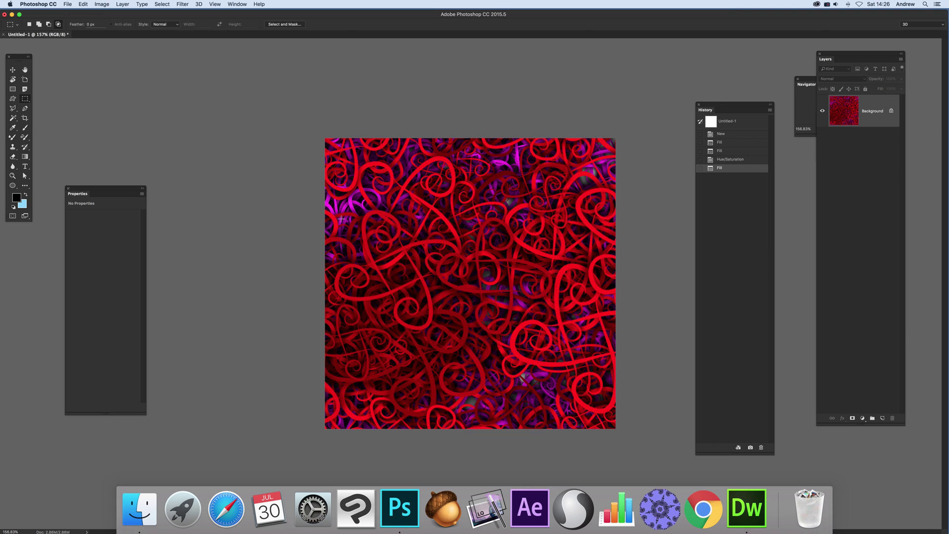